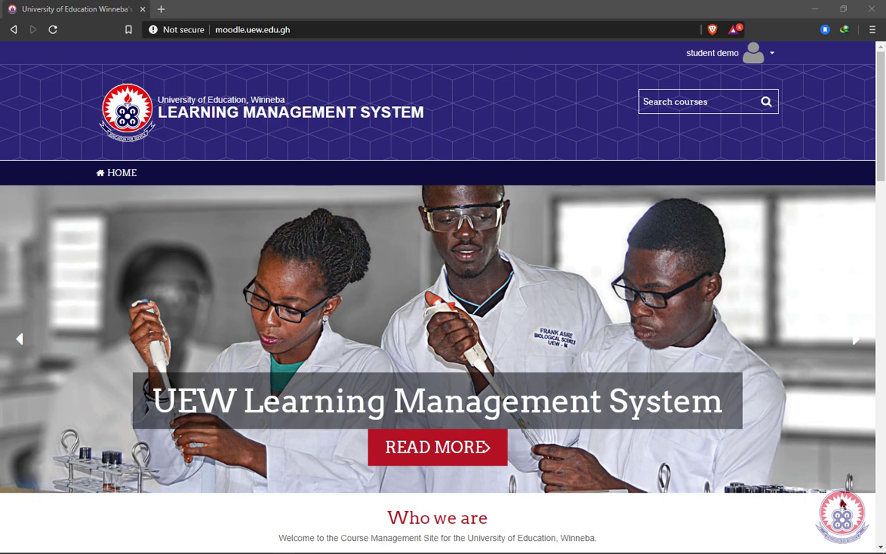
# Step: Scroll to My courses on the home page and open DMO 111 MOODLE DEMO
pyautogui.scroll(-3, 776, 504)
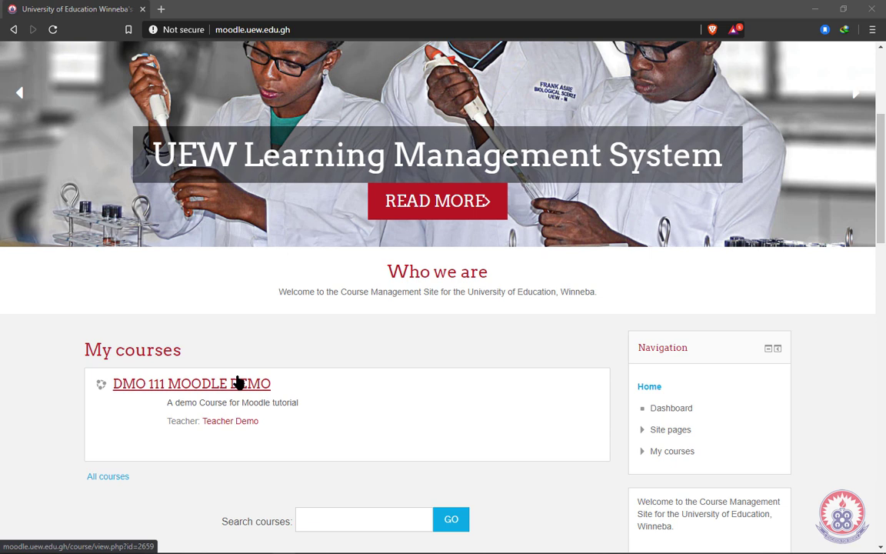
pyautogui.scroll(-1, 238, 382)
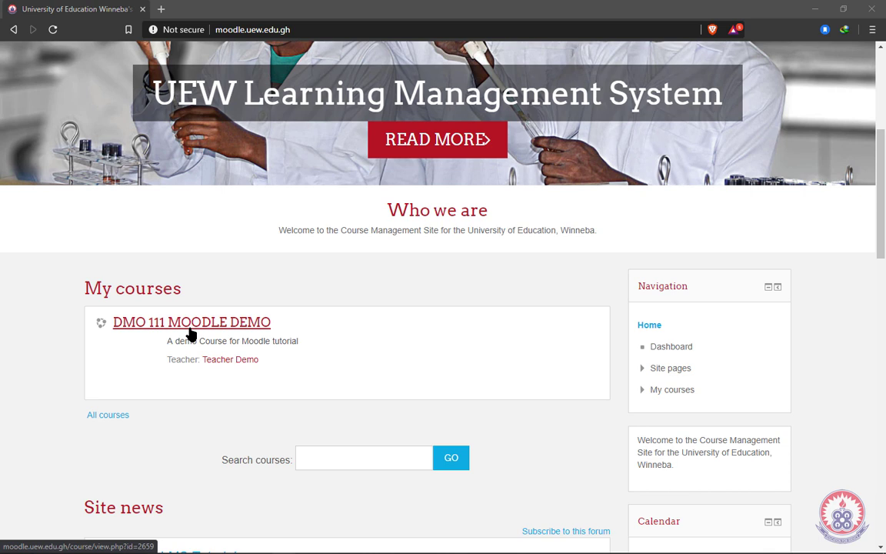
pyautogui.click(206, 326)
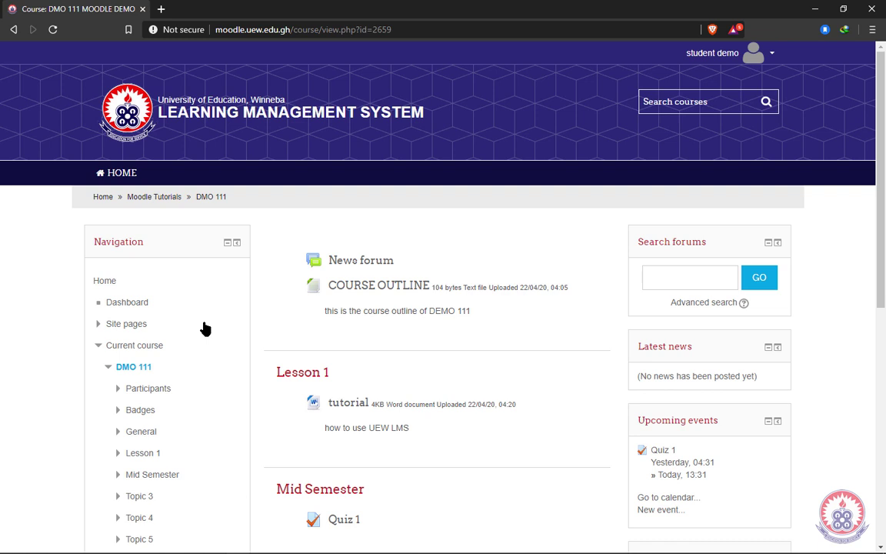
# Step: Open Quiz 1 listed under Mid Semester on the DMO 111 course page
pyautogui.scroll(-4, 404, 423)
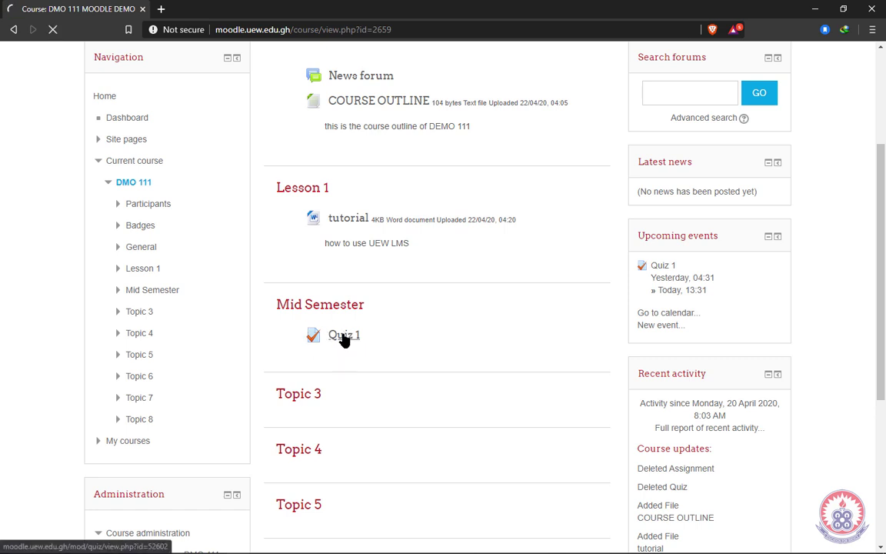
pyautogui.click(344, 338)
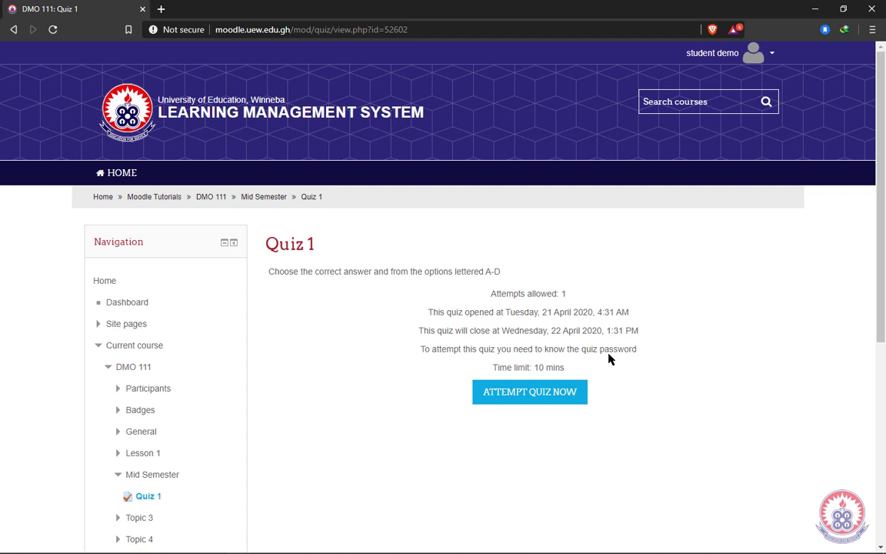
pyautogui.moveTo(580, 350); pyautogui.dragTo(657, 350)
pyautogui.click(560, 363)
# Step: Begin a Quiz 1 attempt and confirm starting the timed attempt
pyautogui.click(527, 394)
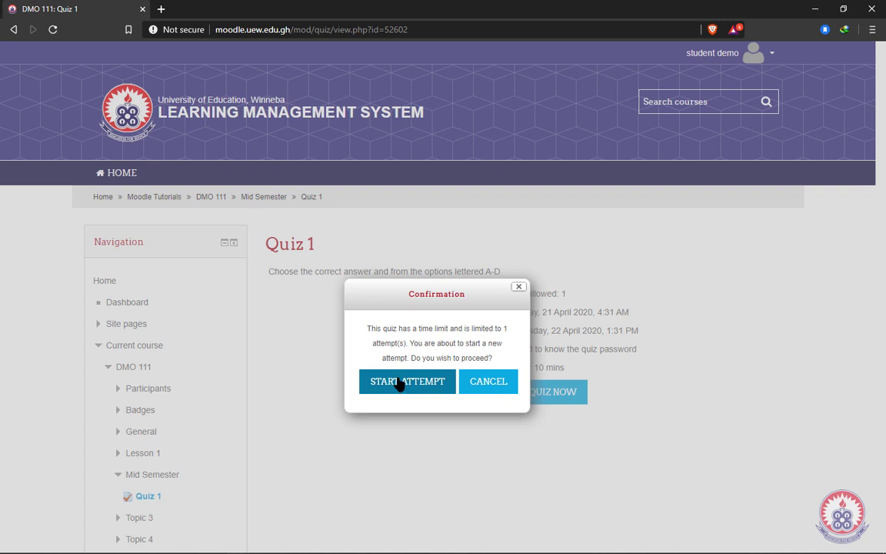
pyautogui.click(401, 385)
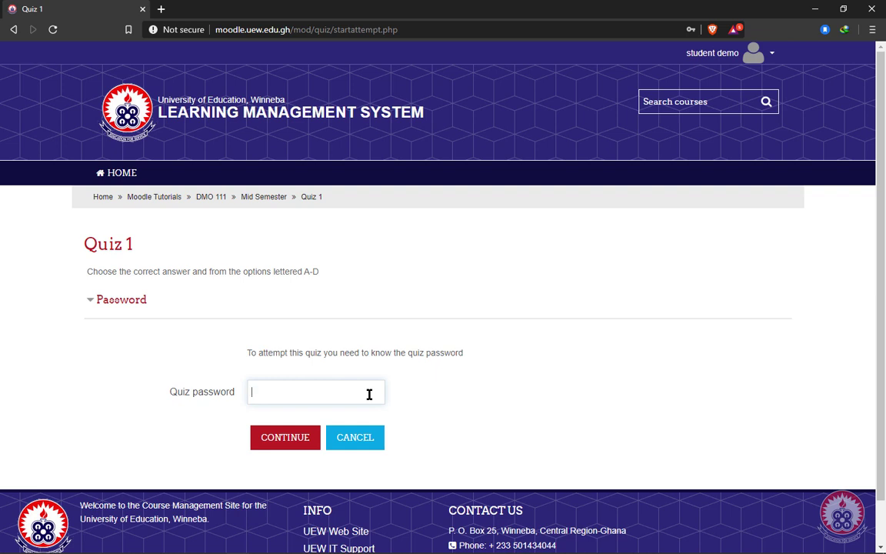
# Step: Enter the quiz password and continue into the first page of questions
pyautogui.write('1234')
pyautogui.click(297, 444)
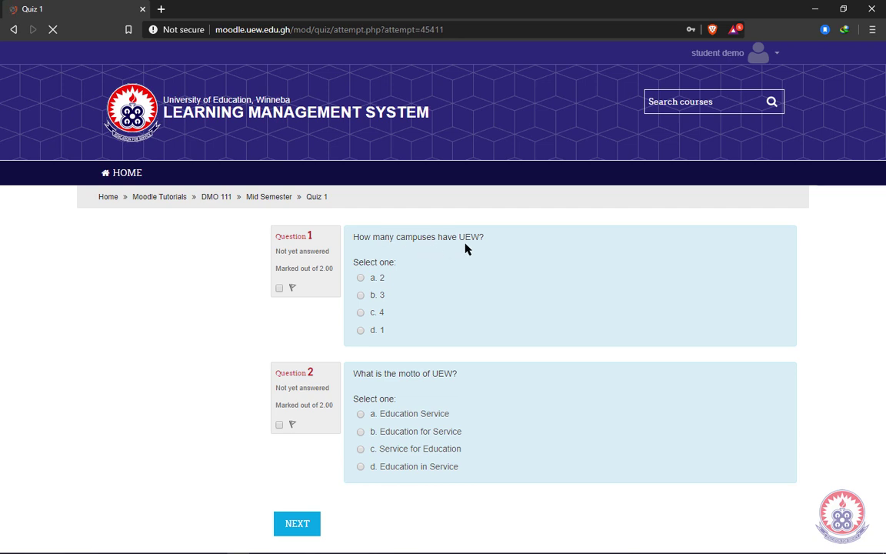
# Step: Answer Question 1 with c. 4 and Question 2 with b. Education for Service, then advance
pyautogui.click(354, 313)
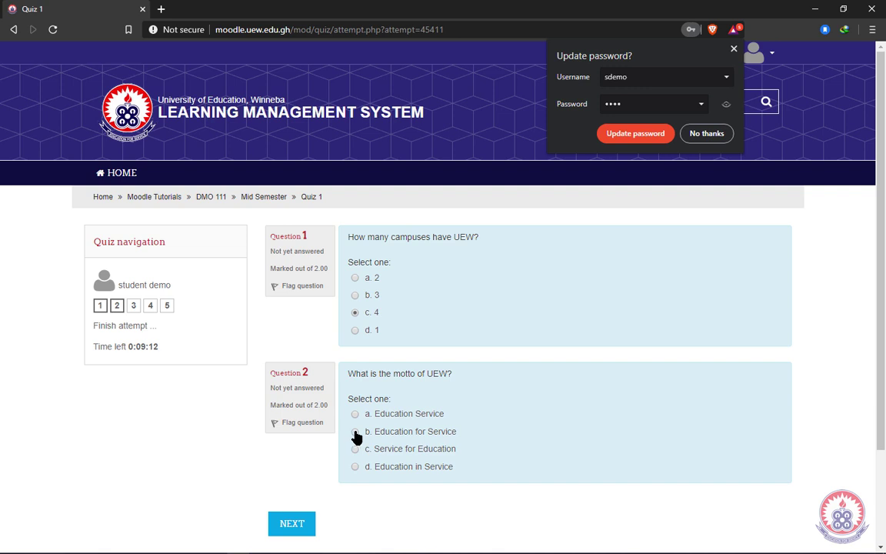
pyautogui.click(401, 435)
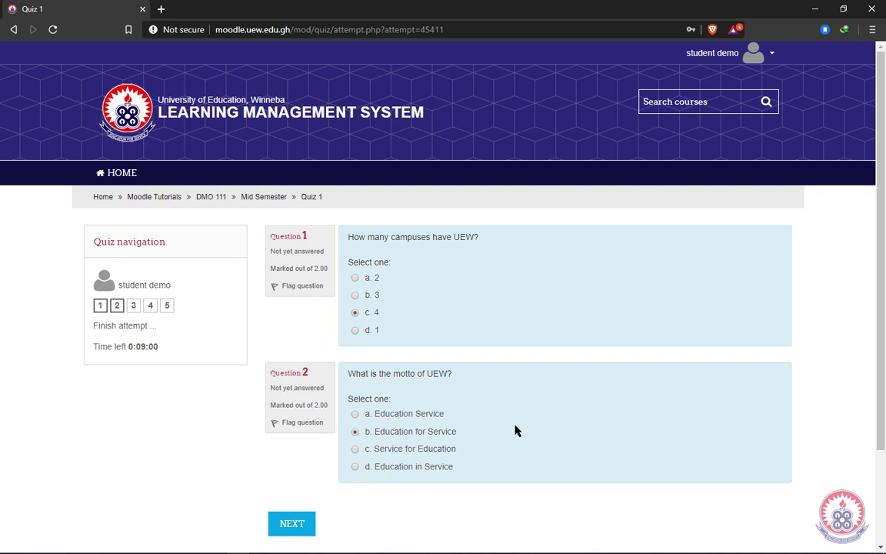
pyautogui.click(277, 523)
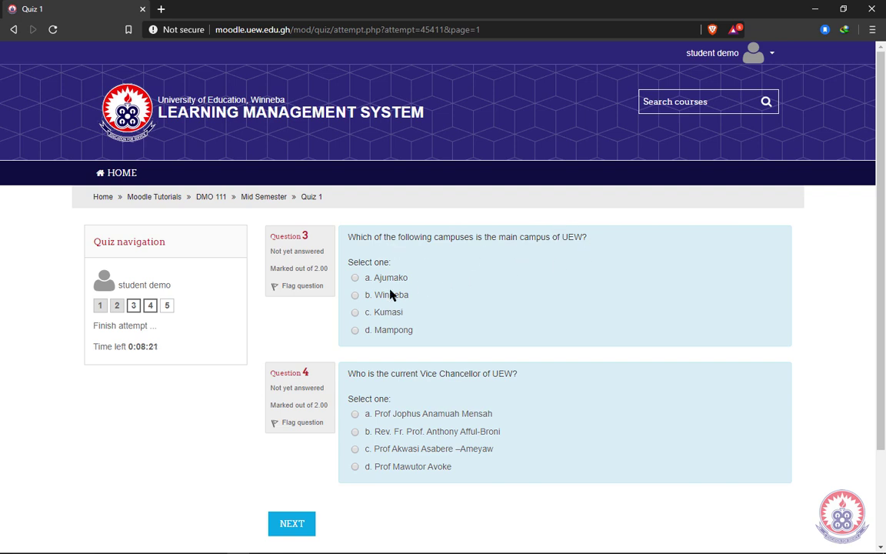
# Step: Answer Question 3 with b. Winneba and Question 4 with option b, then note the time left
pyautogui.click(357, 295)
pyautogui.click(358, 433)
pyautogui.click(295, 524)
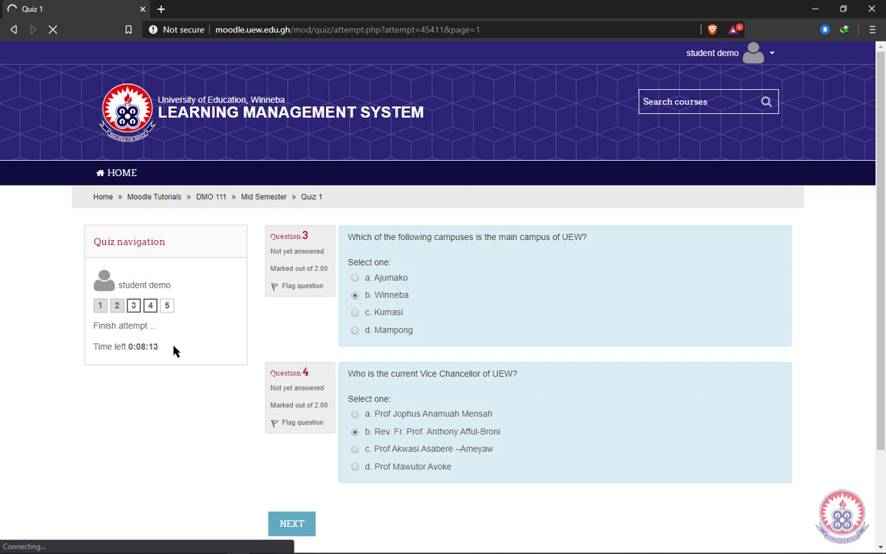
pyautogui.moveTo(161, 352); pyautogui.dragTo(91, 361)
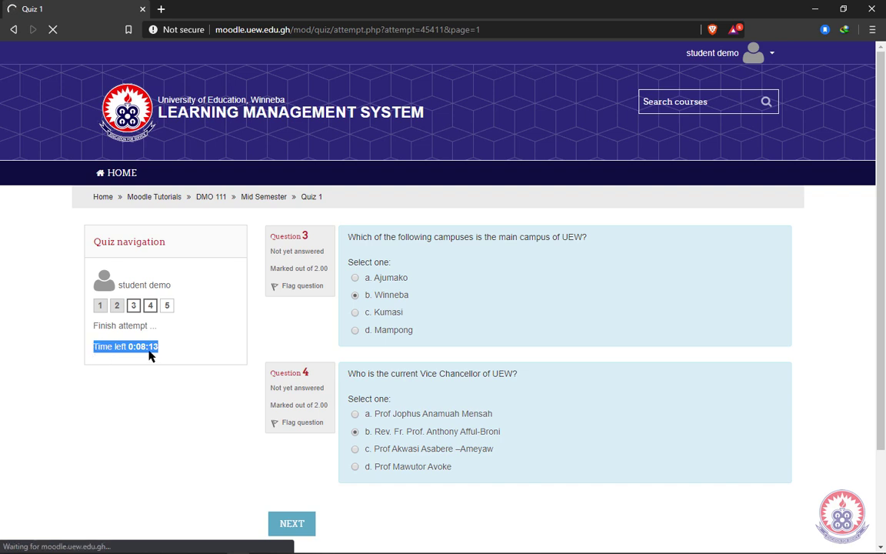
pyautogui.click(183, 359)
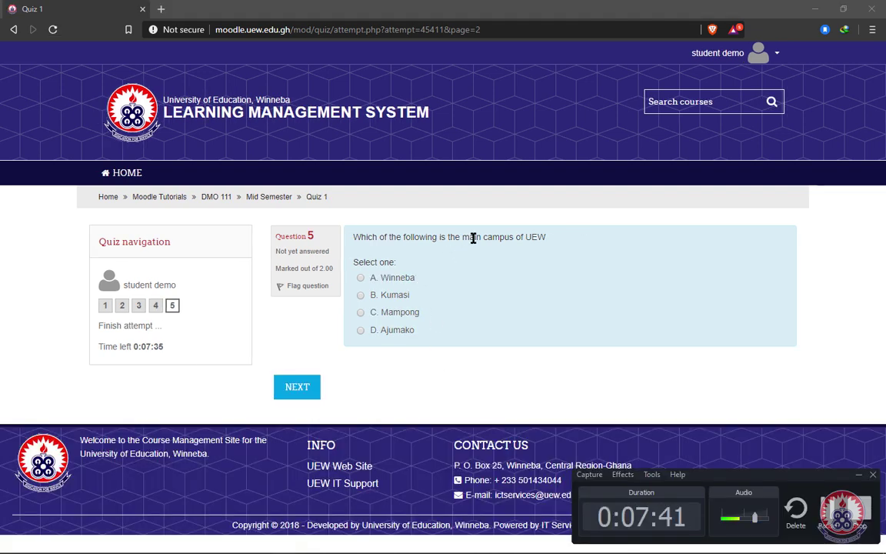
# Step: Answer Question 5 with A. Winneba and move on to the attempt summary
pyautogui.click(360, 279)
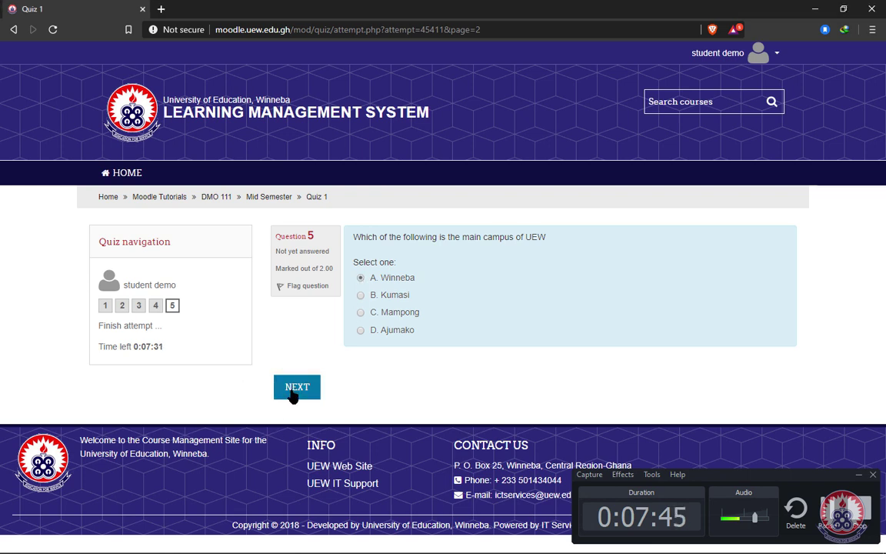
pyautogui.click(296, 393)
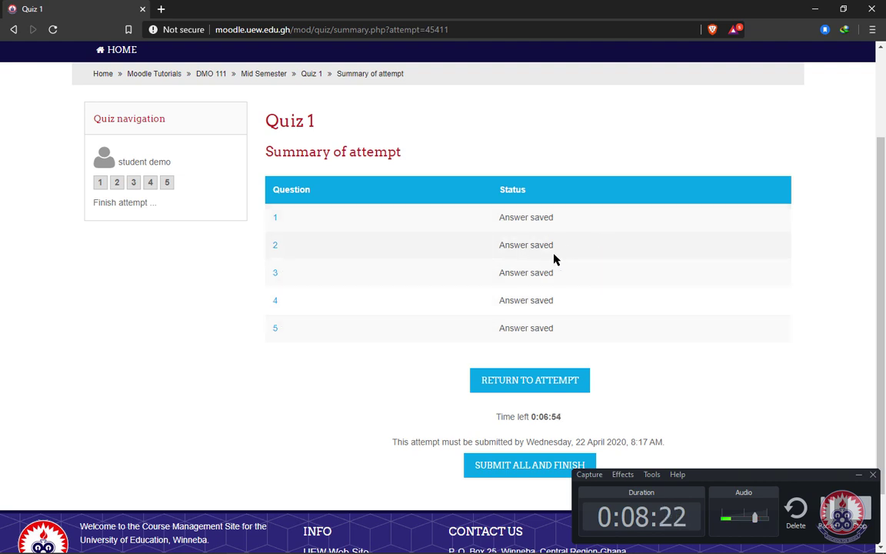
# Step: Review the summary showing all five answers saved and the time left on the attempt
pyautogui.scroll(-2, 579, 367)
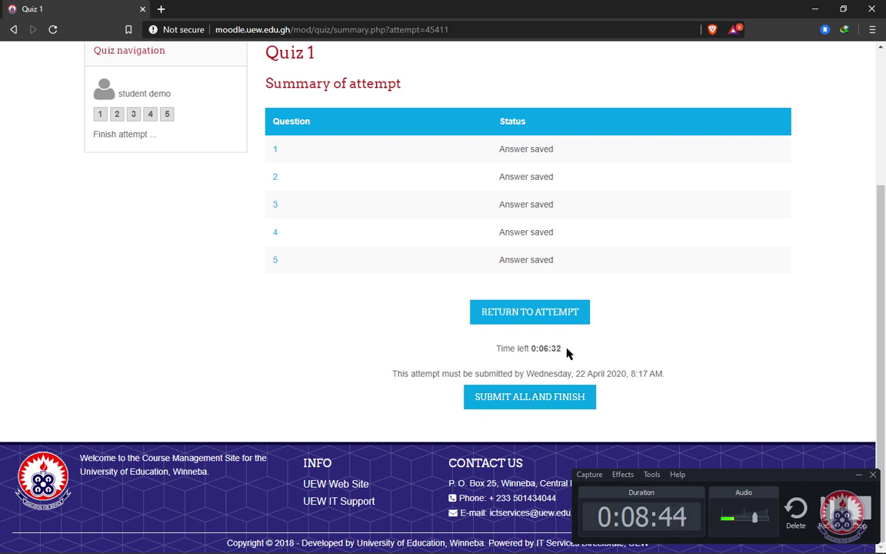
pyautogui.moveTo(532, 348); pyautogui.dragTo(571, 356)
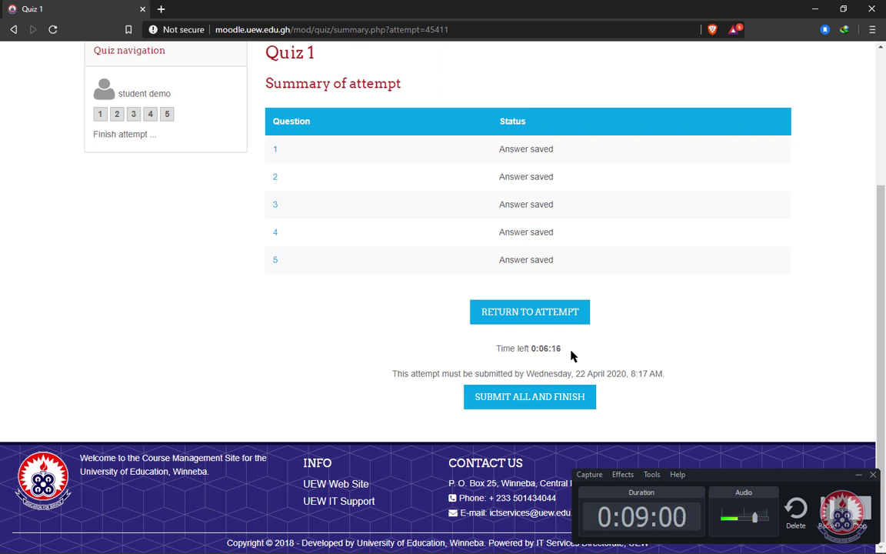
pyautogui.scroll(2, 661, 338)
pyautogui.scroll(-1, 662, 338)
pyautogui.scroll(-2, 661, 338)
# Step: Submit all answers and finish, confirming the final submission of Quiz 1
pyautogui.click(539, 406)
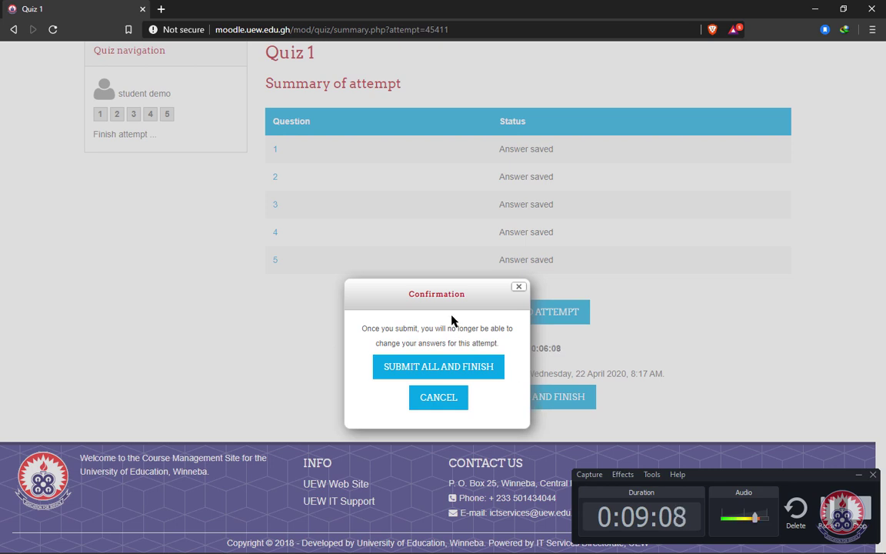
pyautogui.click(427, 370)
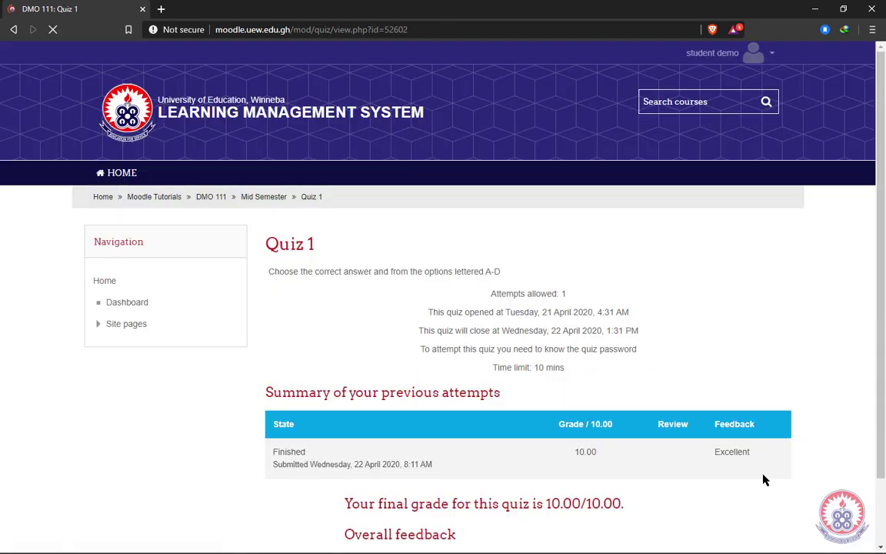
# Step: Review the Quiz 1 results: 10.00 grade, Excellent feedback, final grade 10.00/10.00, 10-minute limit
pyautogui.scroll(-1, 764, 479)
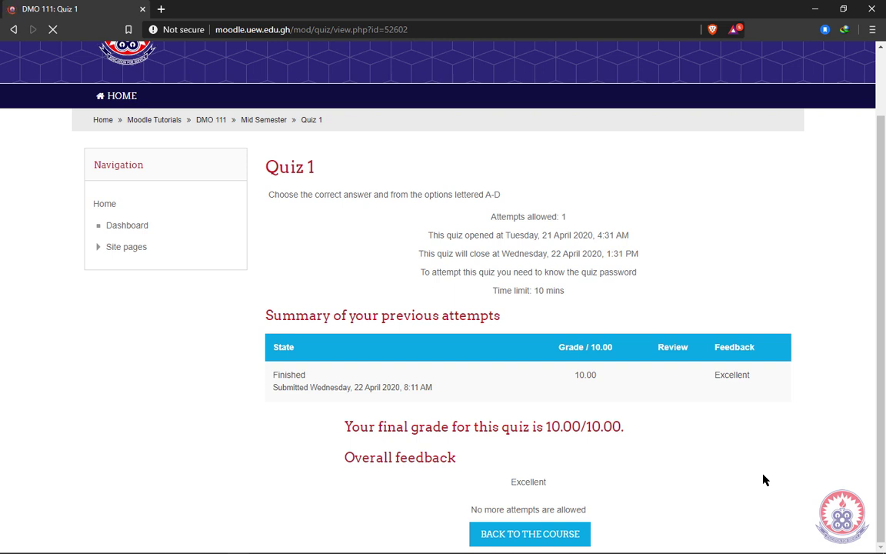
pyautogui.moveTo(711, 382); pyautogui.dragTo(765, 381)
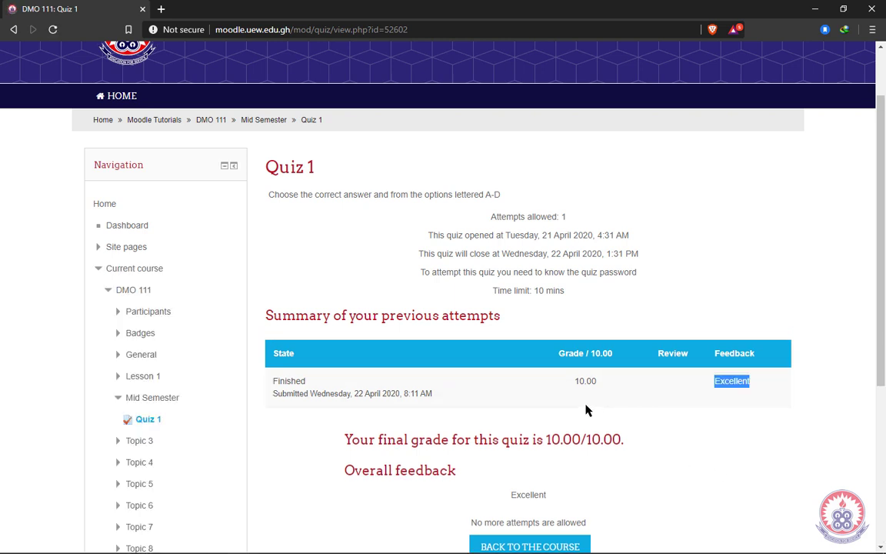
pyautogui.moveTo(574, 382); pyautogui.dragTo(598, 381)
pyautogui.moveTo(713, 383); pyautogui.dragTo(754, 386)
pyautogui.scroll(-4, 419, 508)
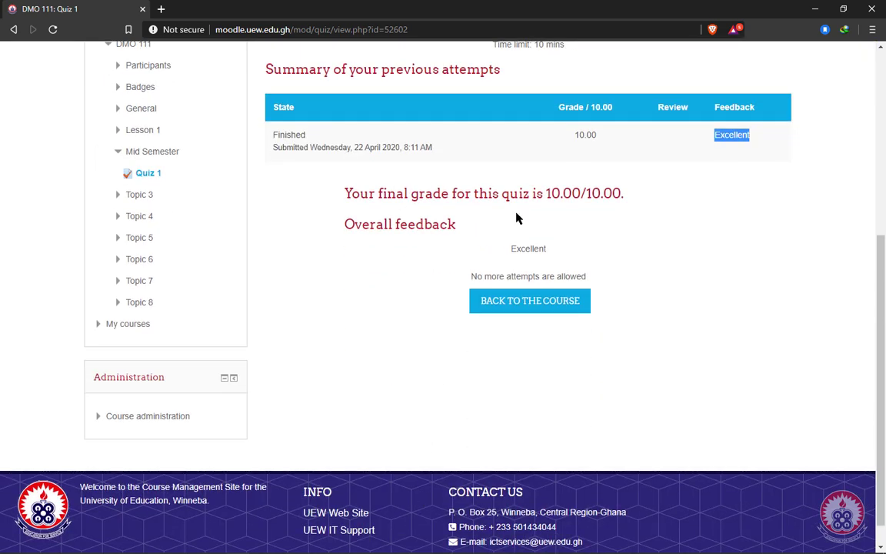
pyautogui.moveTo(543, 194); pyautogui.dragTo(631, 204)
pyautogui.click(526, 262)
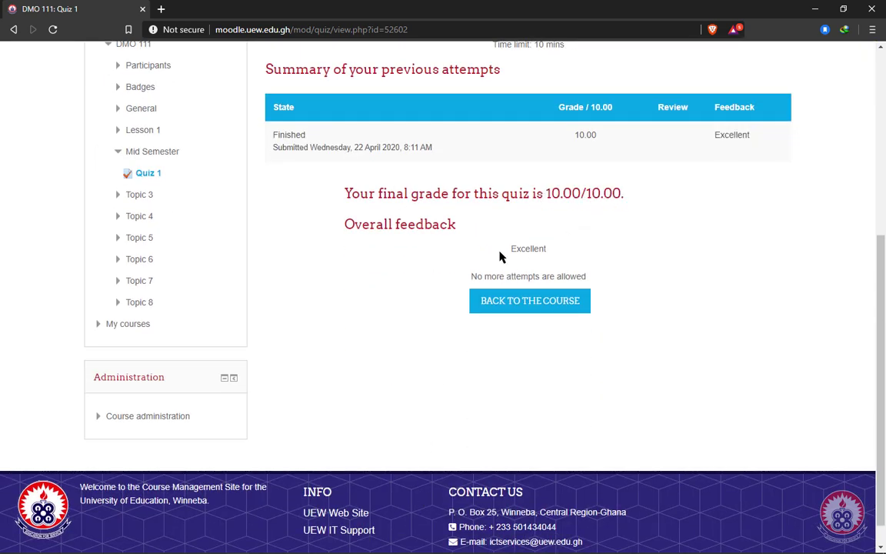
pyautogui.scroll(1, 370, 219)
pyautogui.scroll(3, 370, 220)
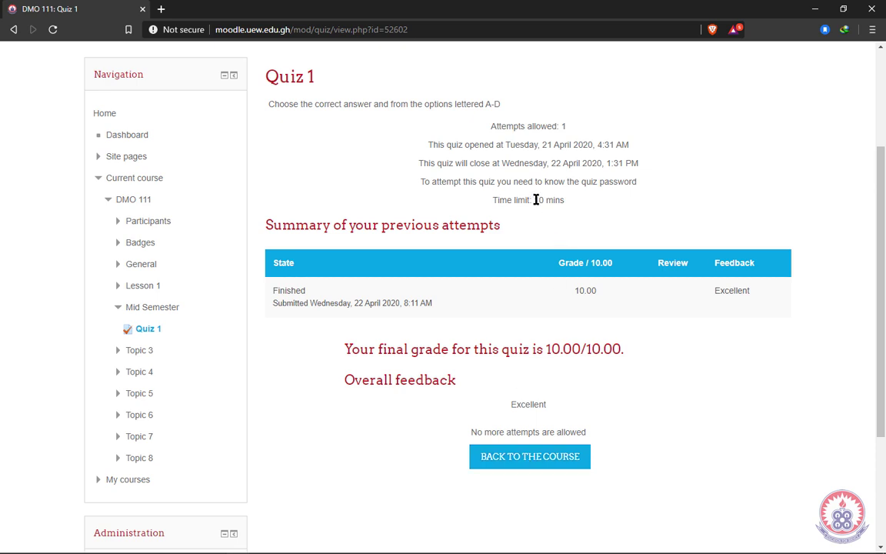
pyautogui.moveTo(534, 199); pyautogui.dragTo(575, 205)
# Step: Clear the highlight on the time limit on the Quiz 1 results page
pyautogui.click(581, 209)
pyautogui.click(530, 456)
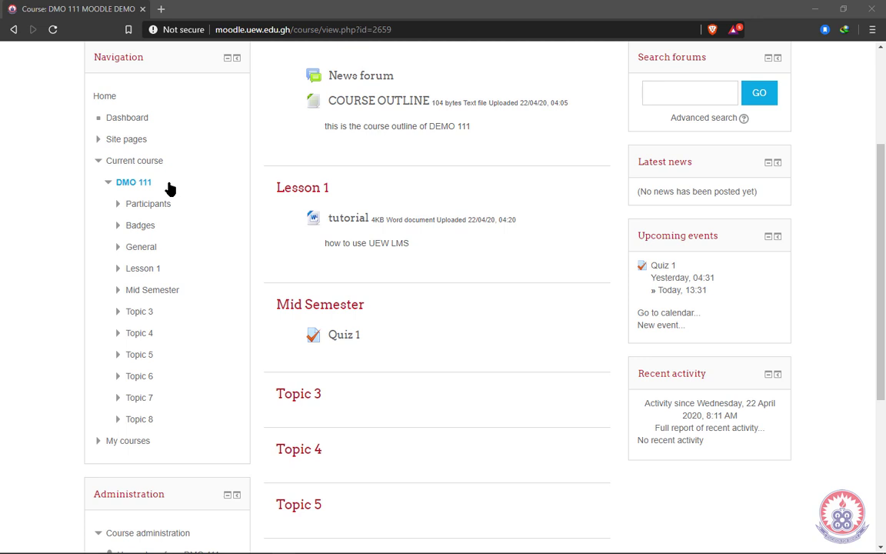
# Step: Collapse DMO 111's section list in the Navigation block to reveal 'Unenrol me from DMO 111'
pyautogui.moveTo(169, 186); pyautogui.dragTo(113, 185)
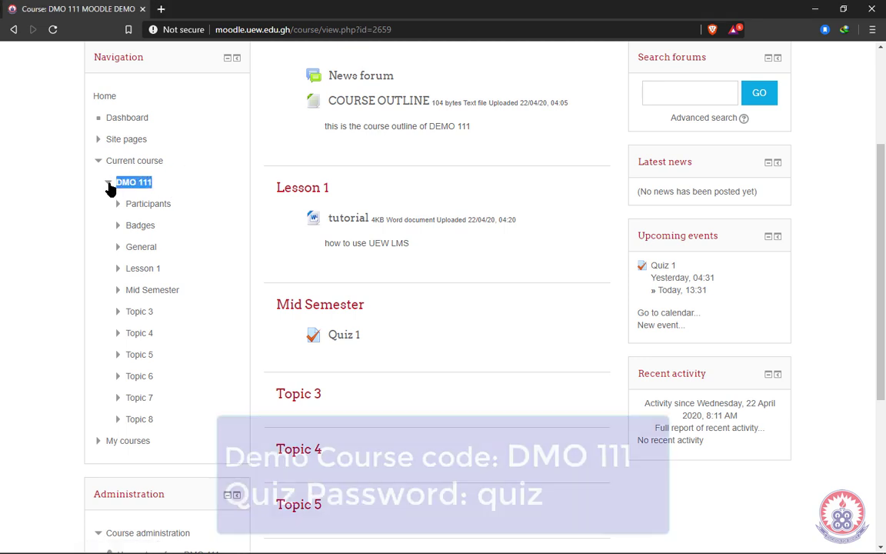
pyautogui.click(109, 183)
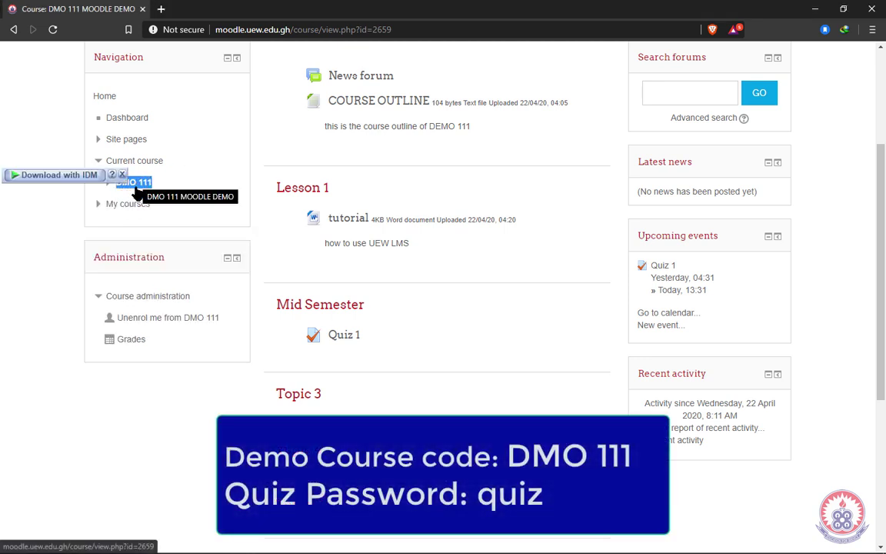